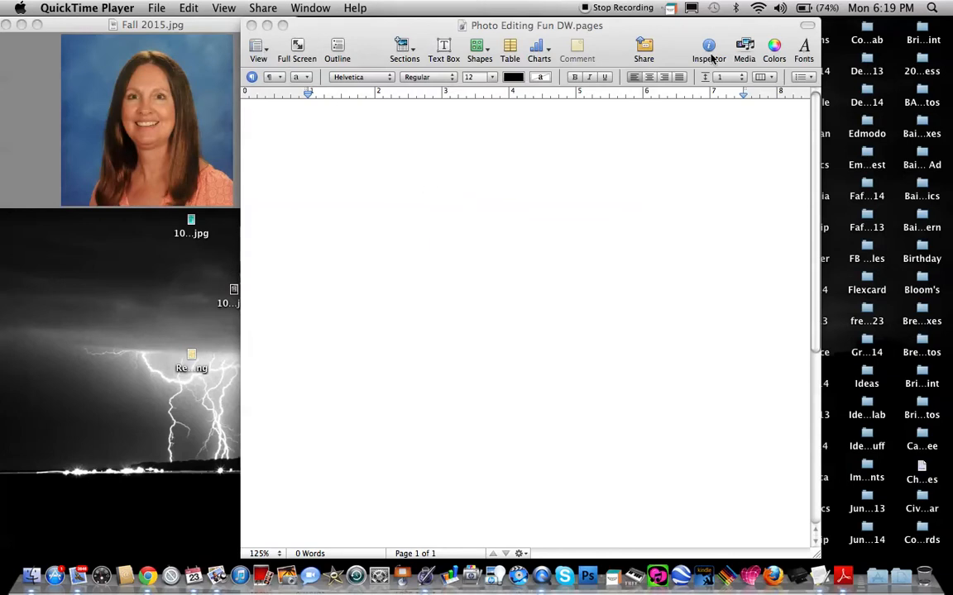
Insert a text box, resize it to one line high and about 3.3 inches wide, and move it to the page's upper-left area.
click(442, 48)
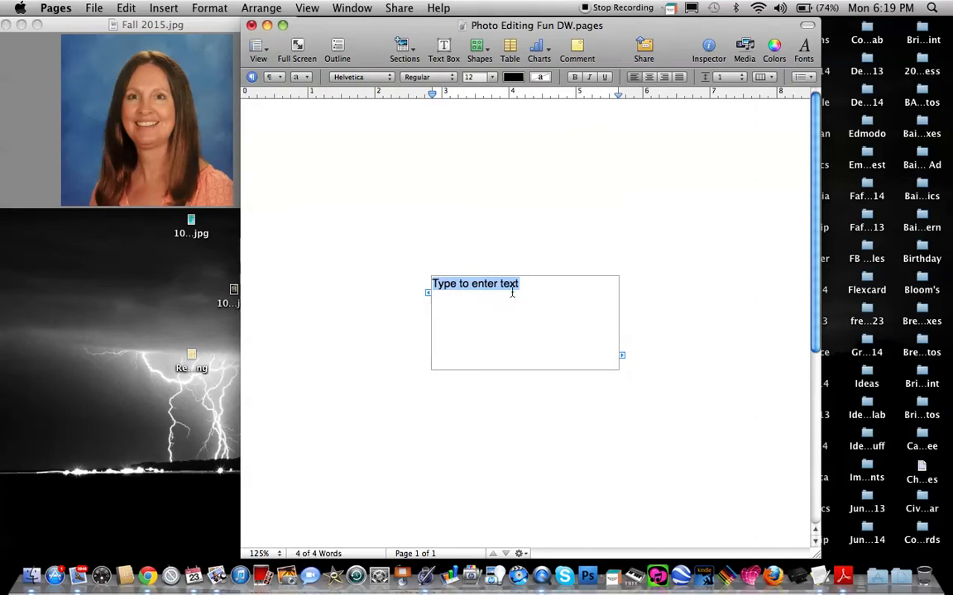
click(335, 344)
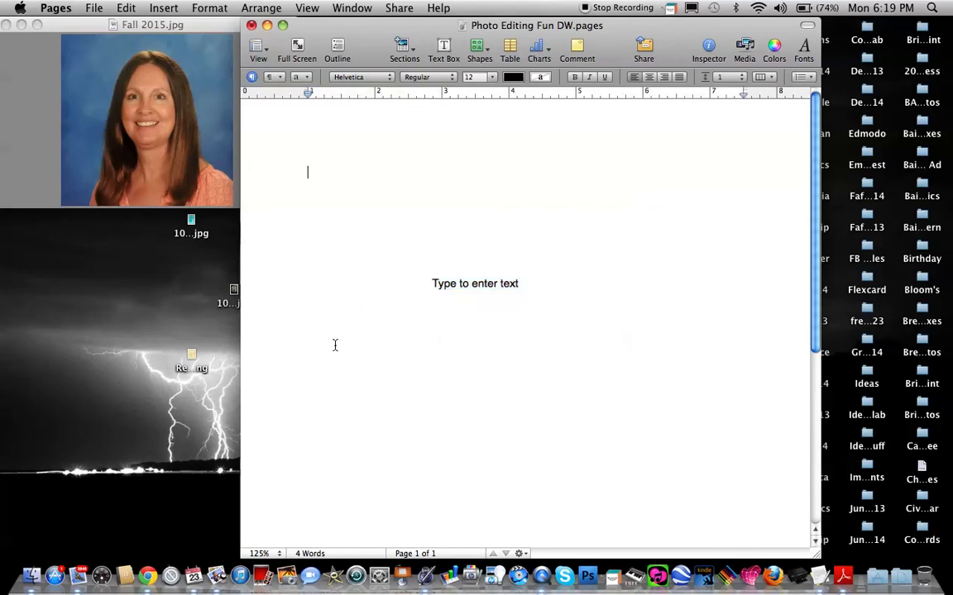
click(506, 321)
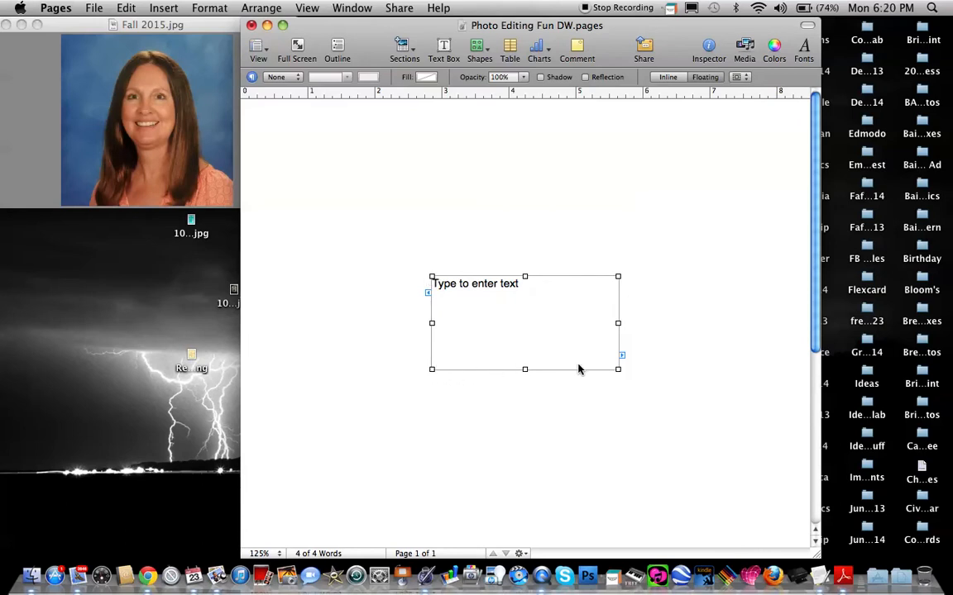
drag(618, 369, 651, 301)
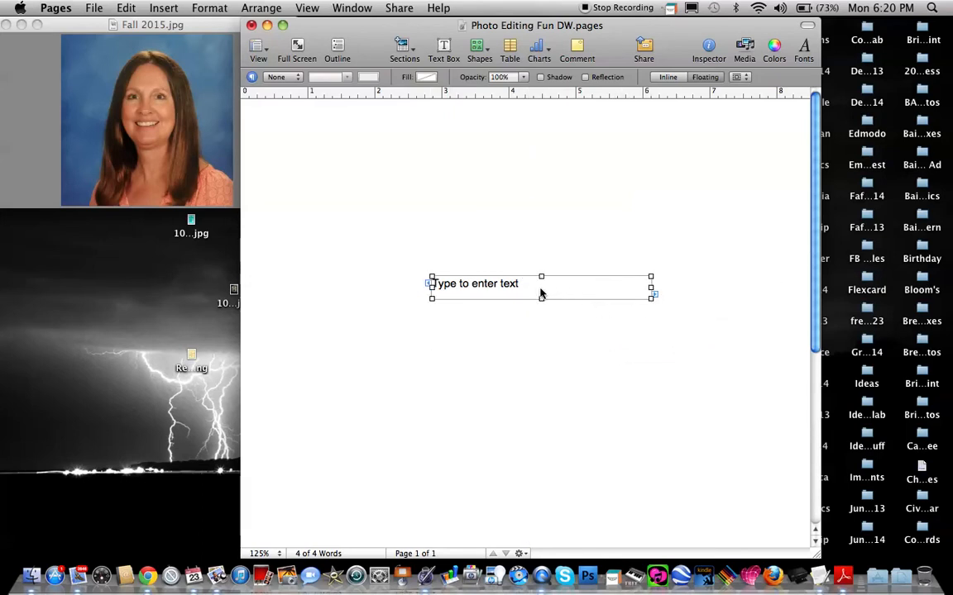
drag(547, 290, 376, 155)
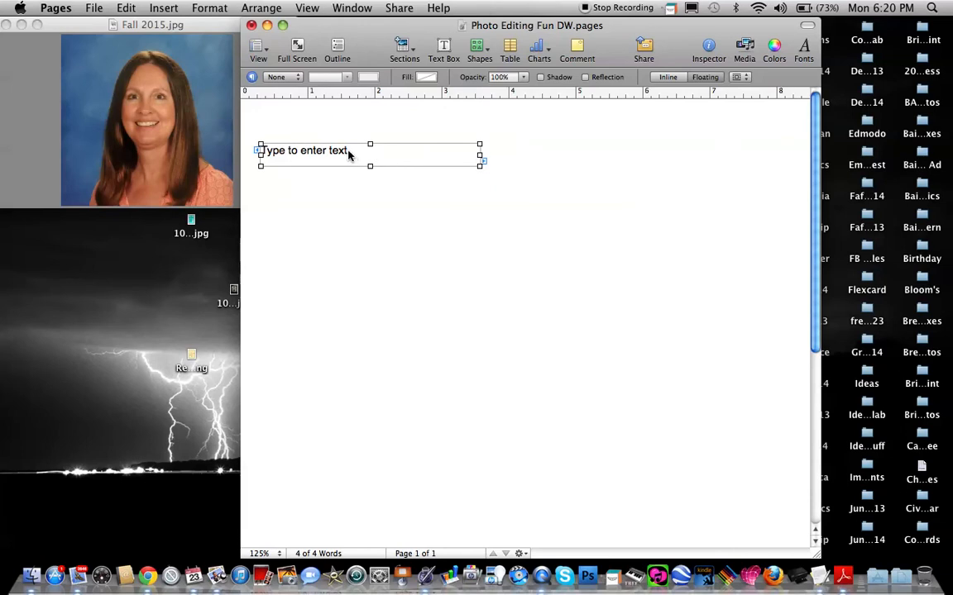
Replace the text box's placeholder with "Name:" followed by the student's full name.
click(348, 154)
click(348, 153)
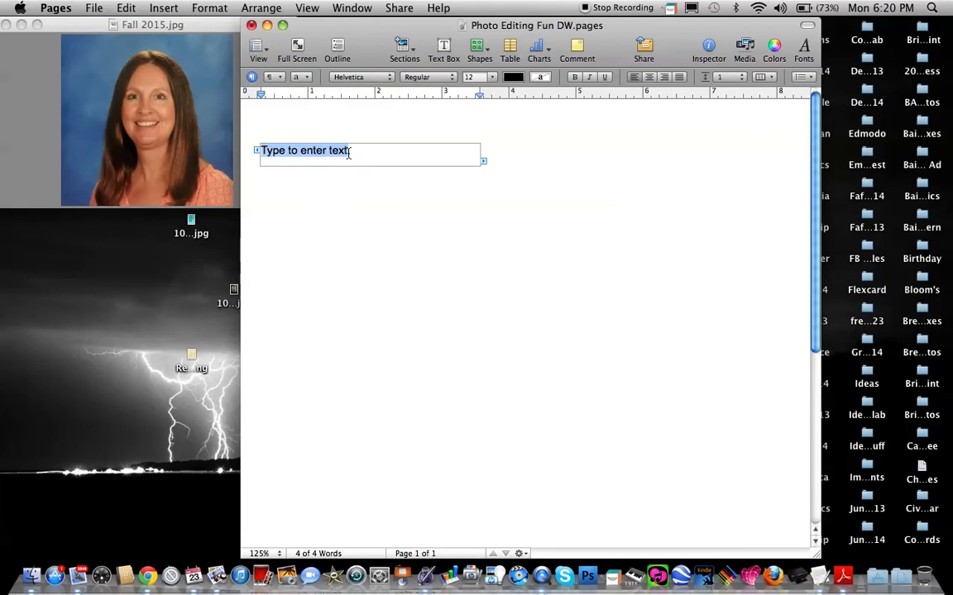
text(Name:)
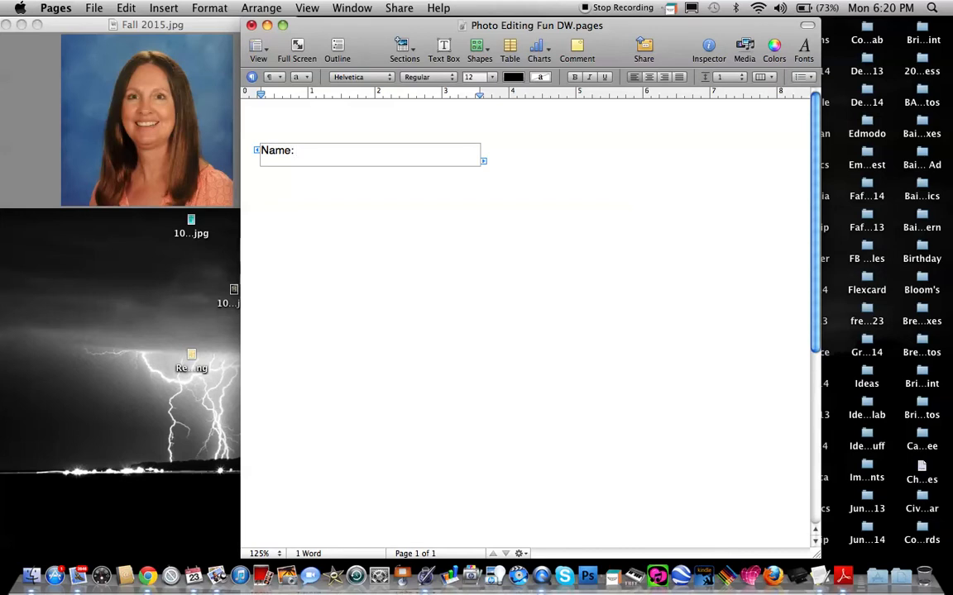
text(m Sm)
Make the "Name:" label bold, leaving the name after it in regular weight.
drag(293, 151, 263, 152)
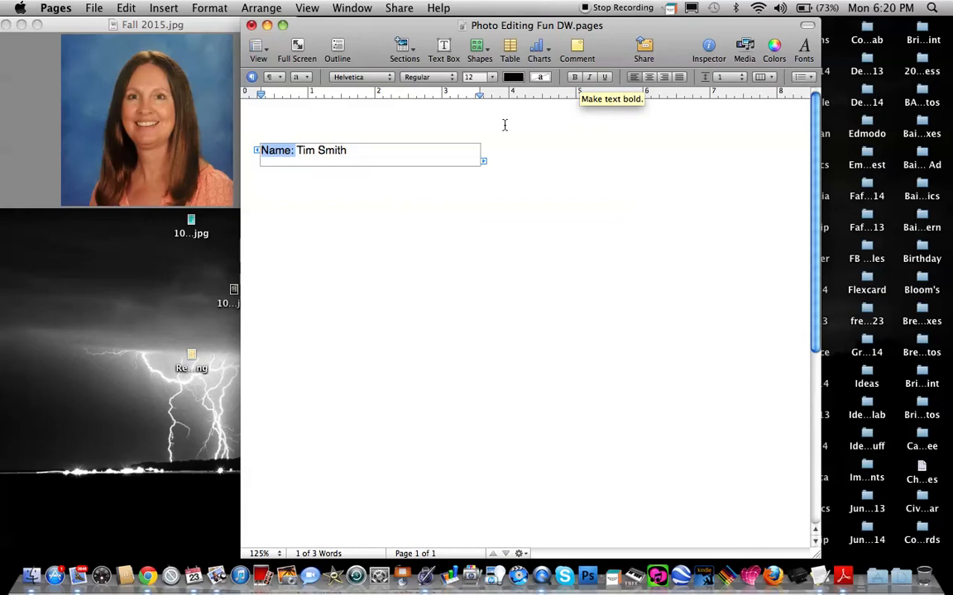
click(574, 78)
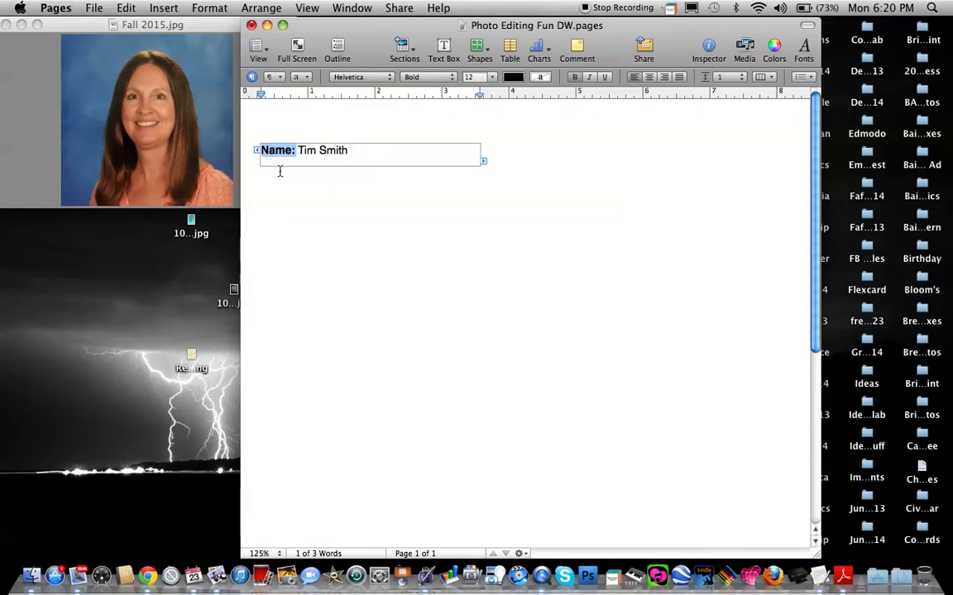
click(463, 202)
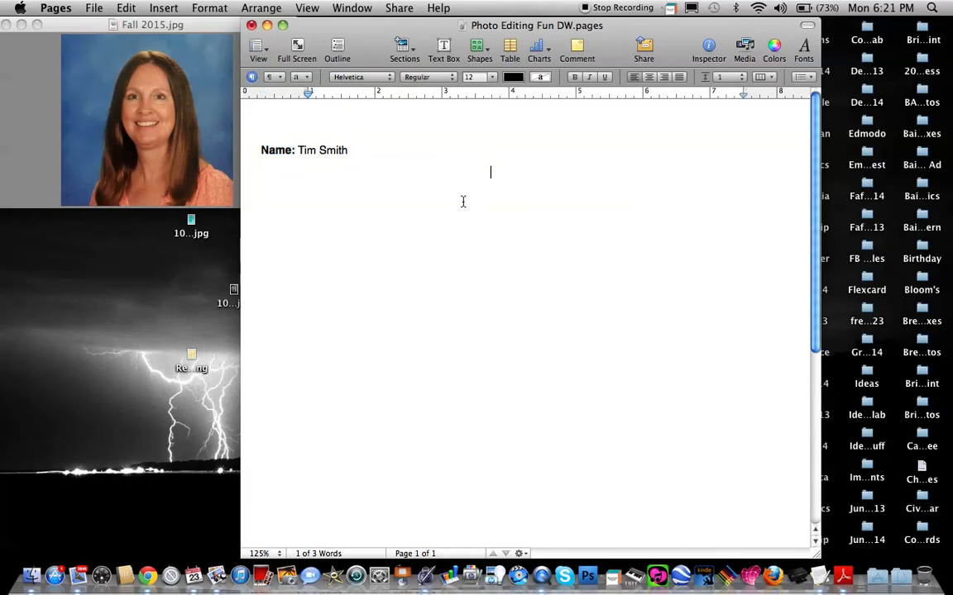
Narrow the name text box to about 1.7 inches so it fits closely around its text.
click(354, 157)
drag(480, 156, 376, 156)
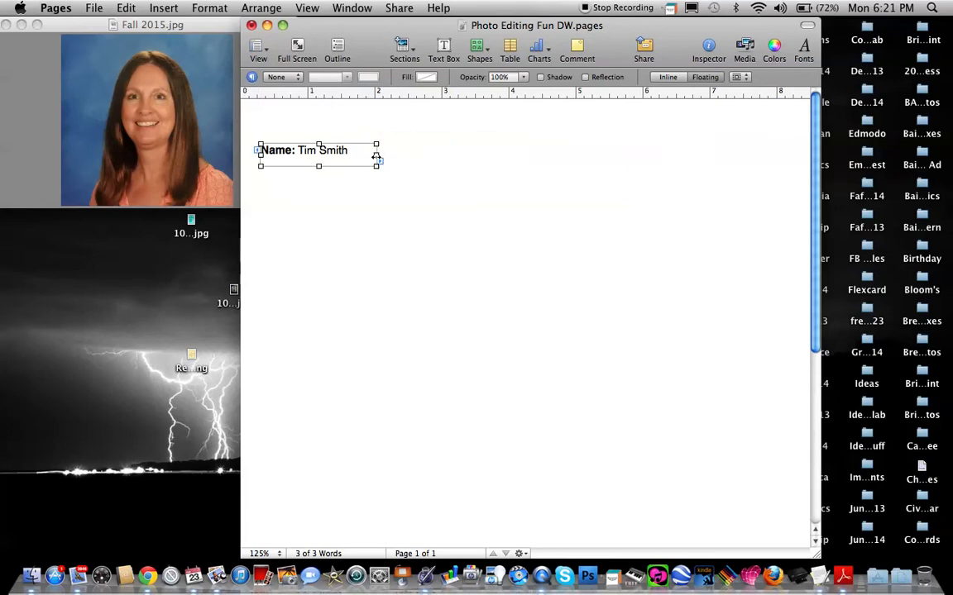
click(373, 206)
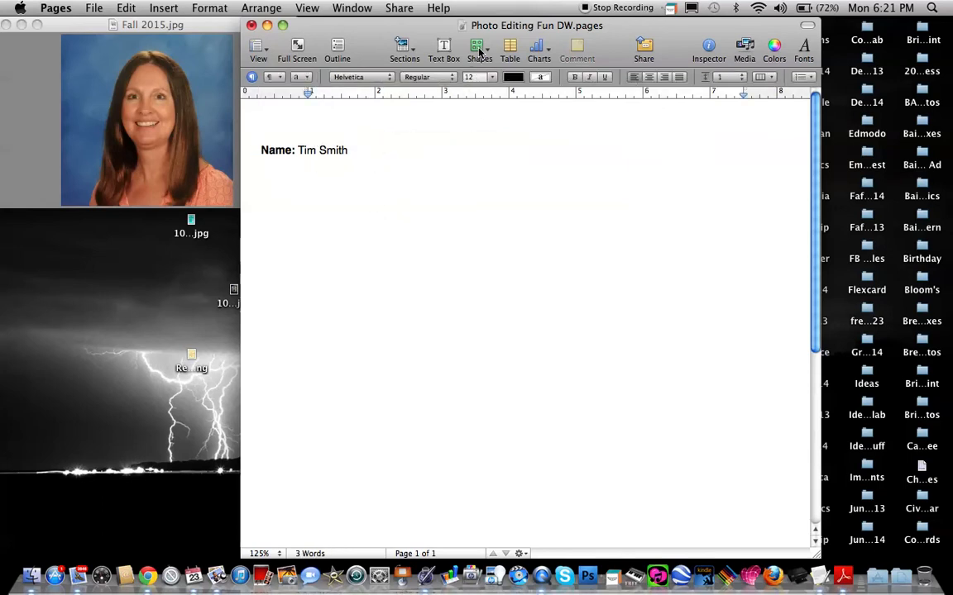
Add a square-cornered rectangle shape, enlarge it to about 1.5 by 1.6 inches, and align it directly below the name text.
click(480, 50)
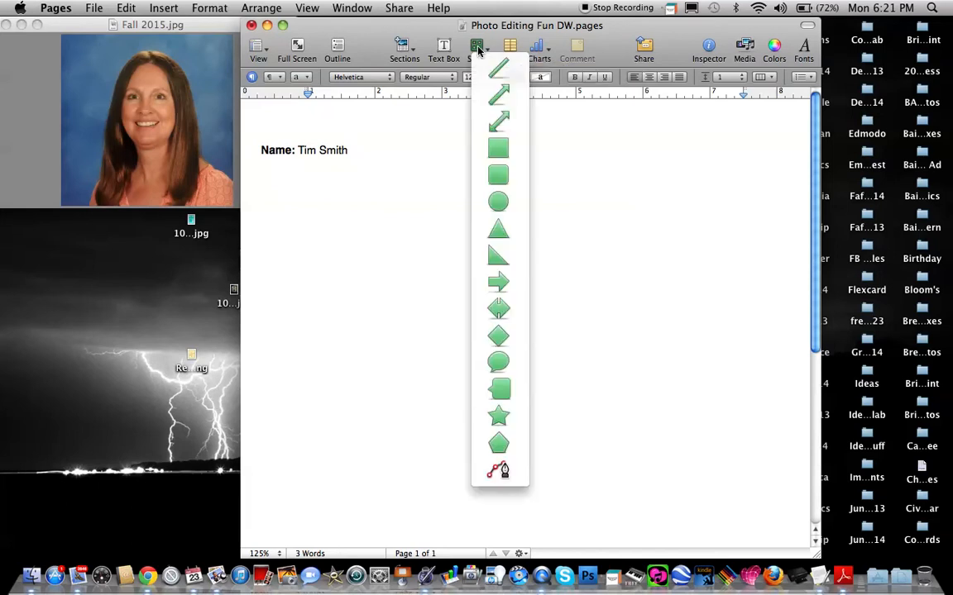
click(499, 152)
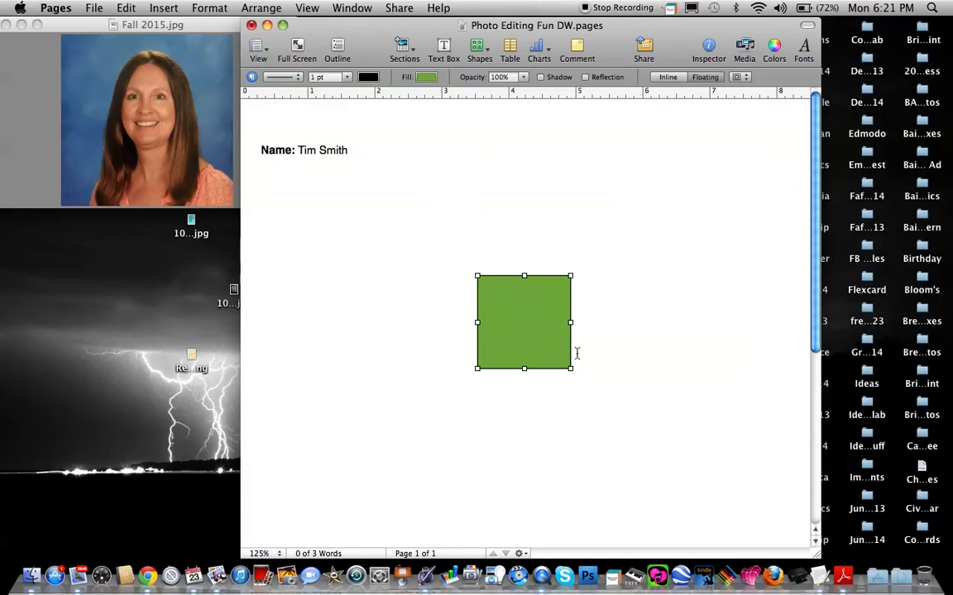
mouse_move(477, 369)
mouse_down()
mouse_move(466, 392)
mouse_move(474, 374)
mouse_move(476, 389)
mouse_move(468, 385)
mouse_up()
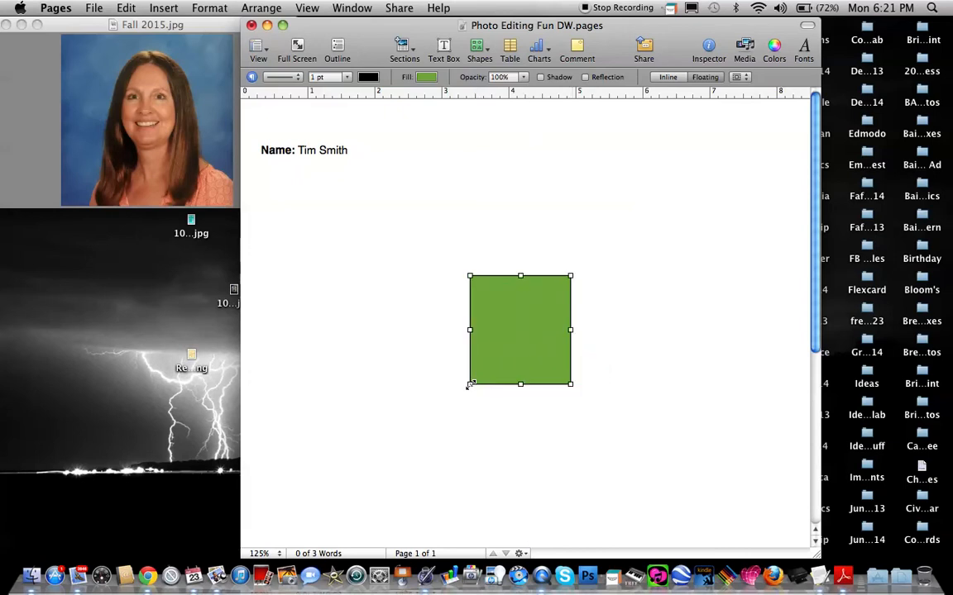
click(522, 328)
drag(522, 329, 282, 204)
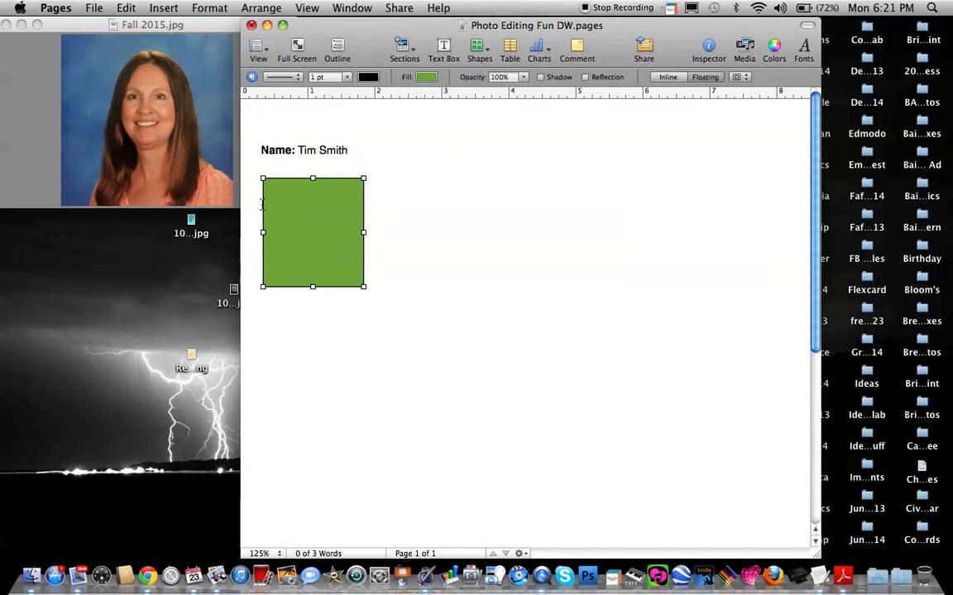
key(Left)
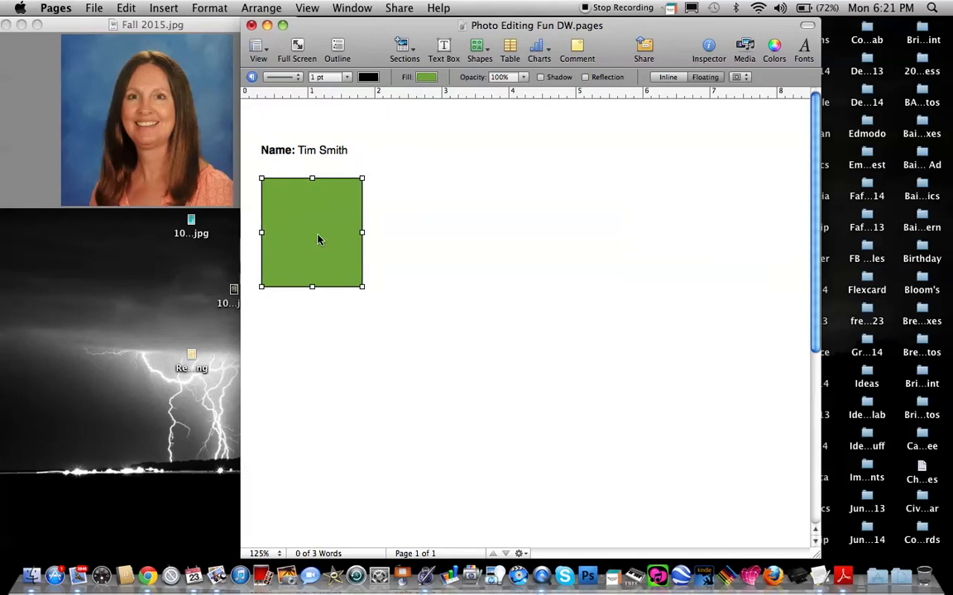
click(425, 211)
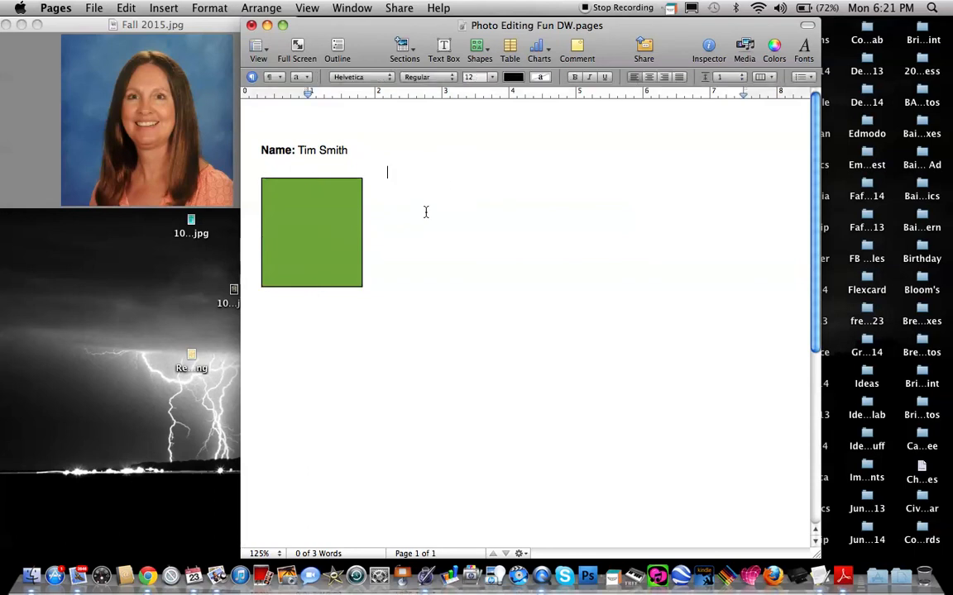
Insert a second text box, reshape it to about 5.5 inches wide and 0.8 inch high, and place it beside the green shape.
click(445, 47)
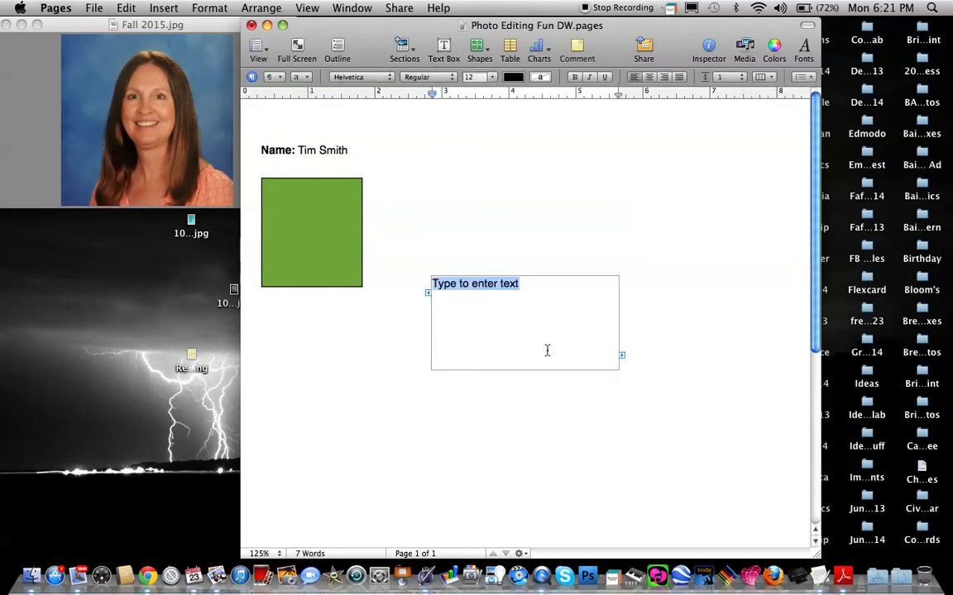
click(509, 345)
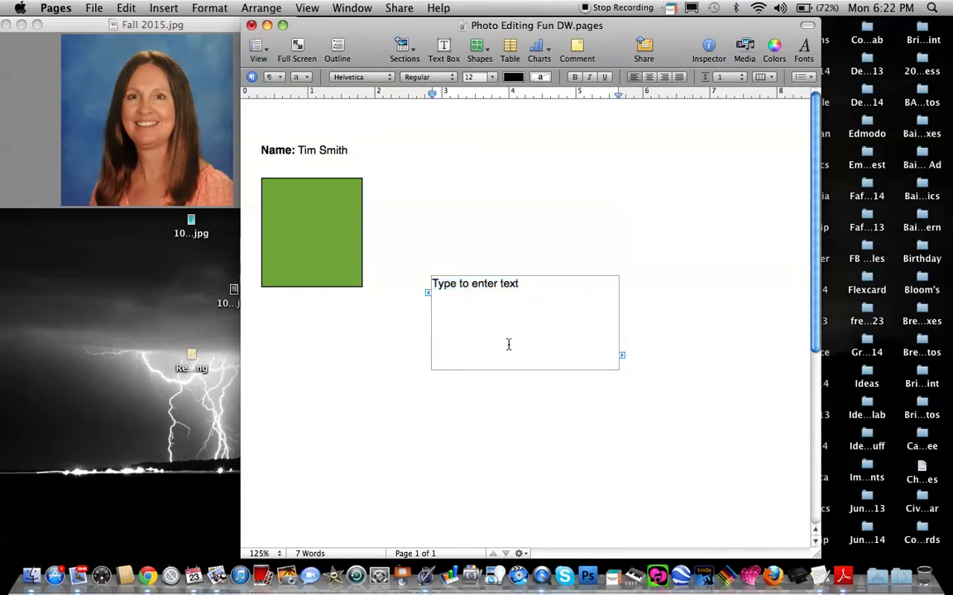
click(502, 422)
click(514, 321)
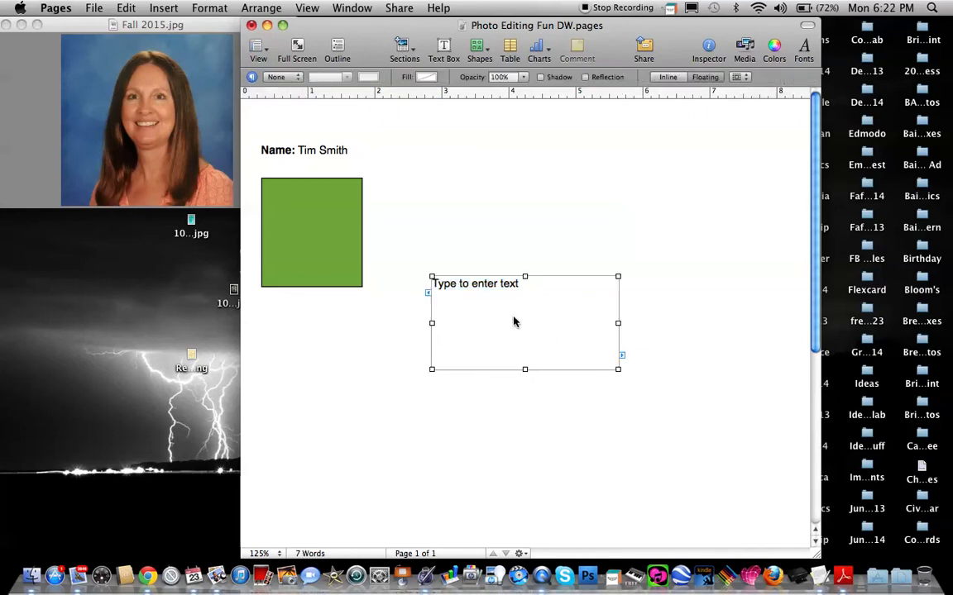
drag(524, 368, 522, 331)
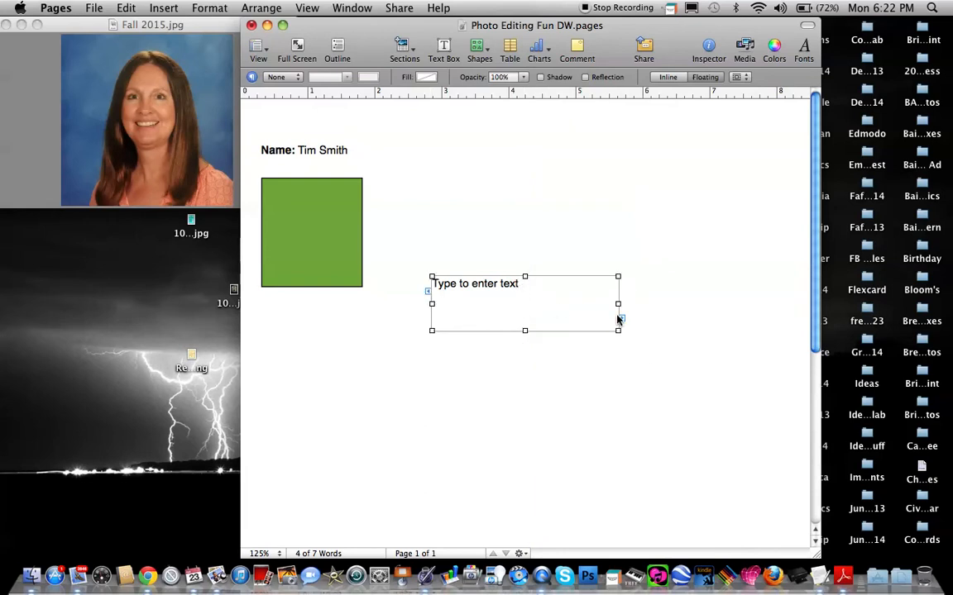
drag(617, 308, 800, 300)
drag(594, 313, 546, 216)
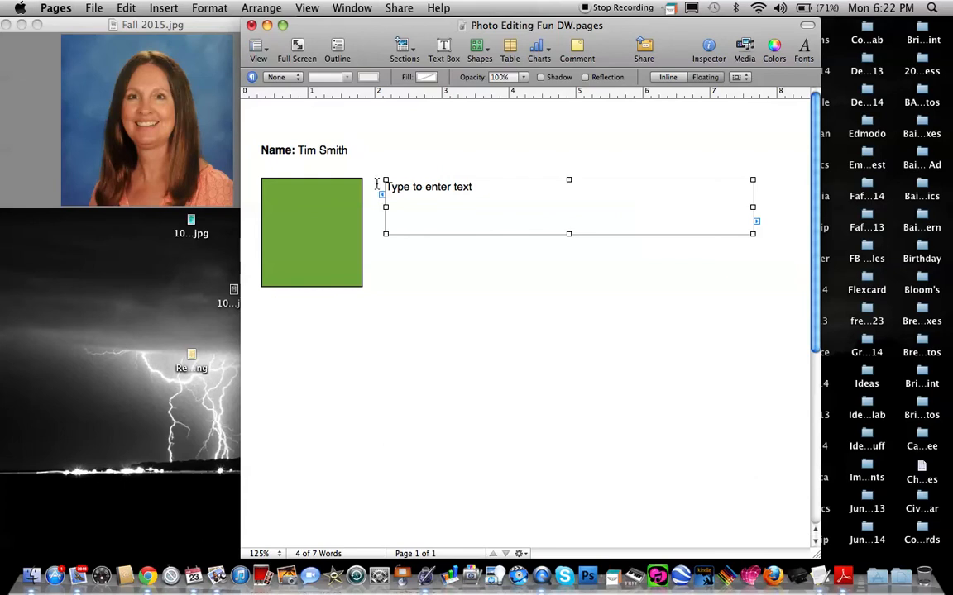
Replace the placeholder in the wide text box with the title "Photo Editing Fun".
click(472, 191)
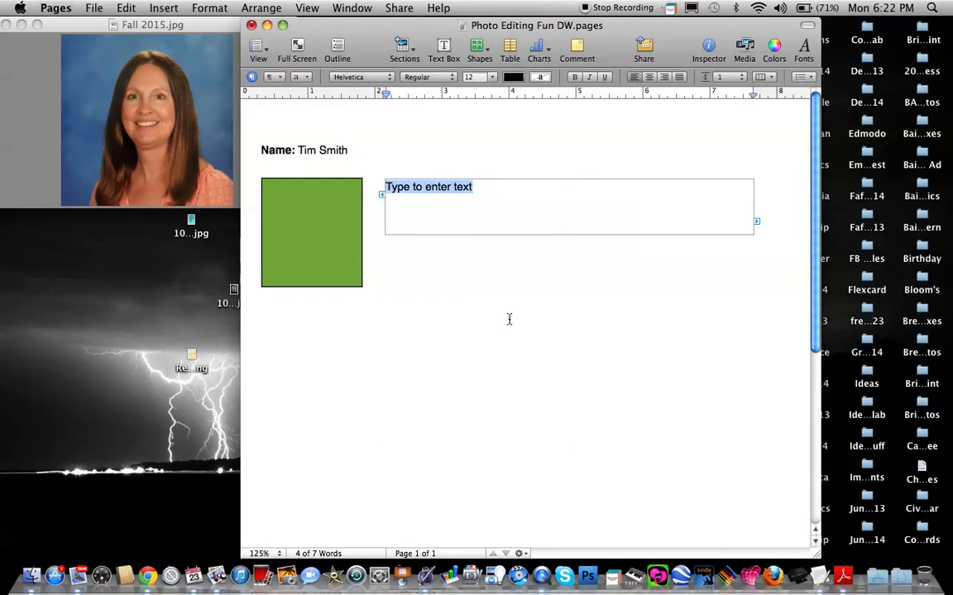
text(Ph)
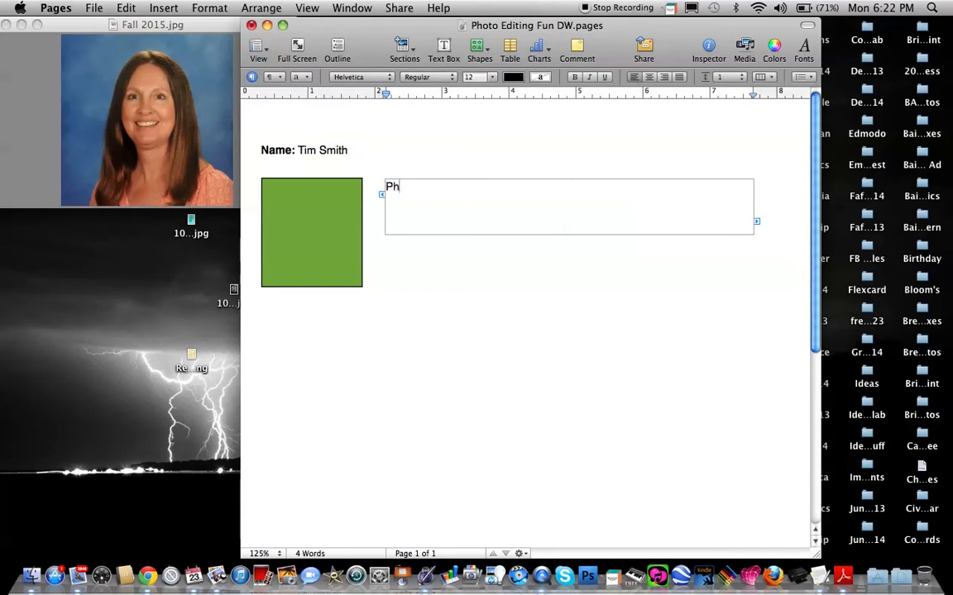
text(oto Editing Fun)
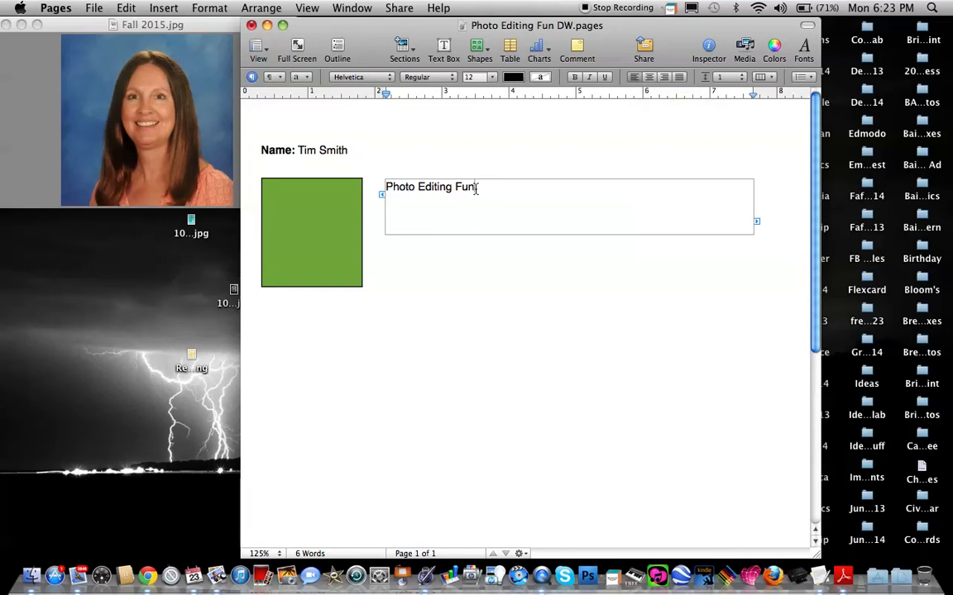
Try right alignment on the "Photo Editing Fun" title, and leave it centred in its text box.
drag(476, 187, 378, 191)
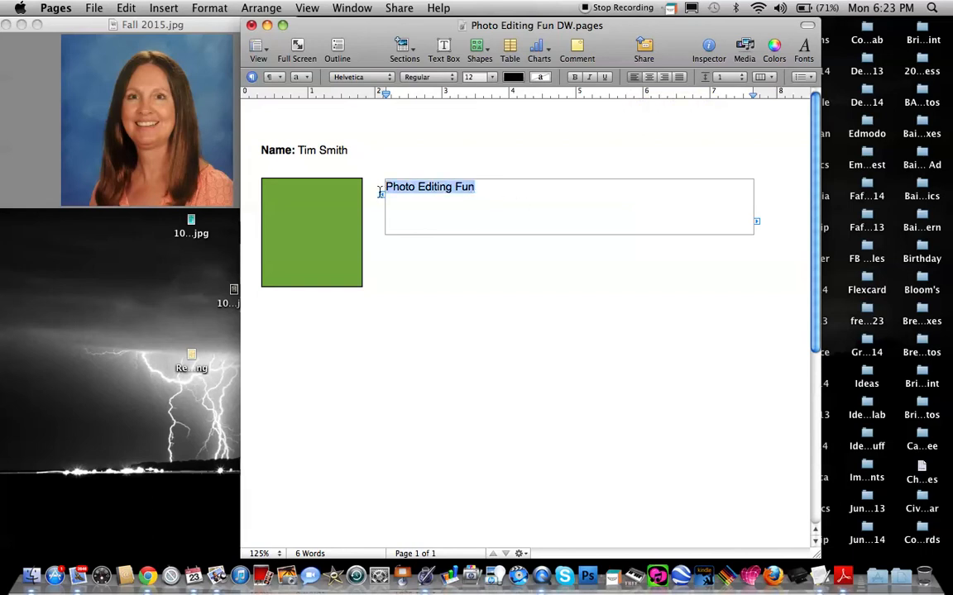
click(650, 77)
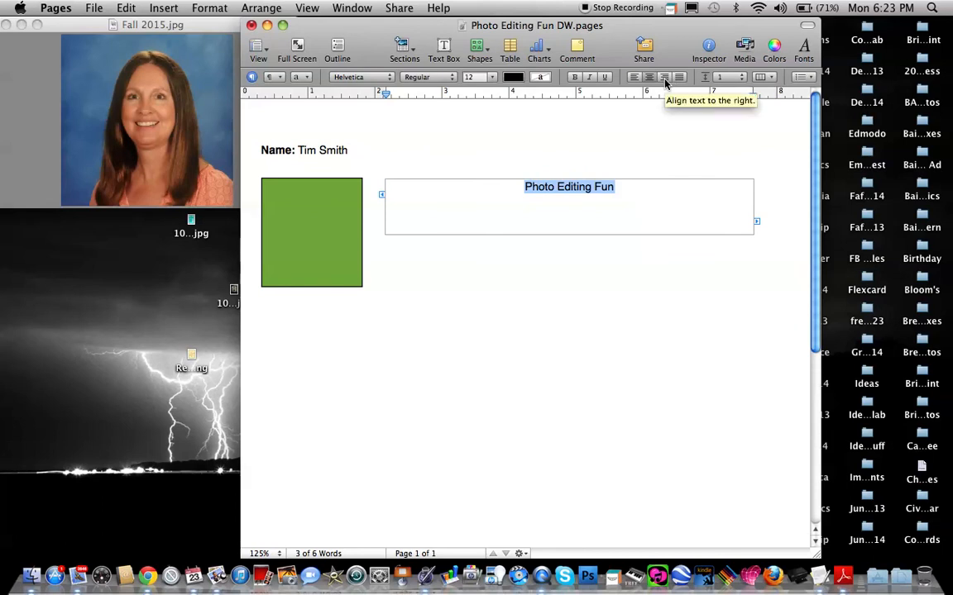
click(664, 77)
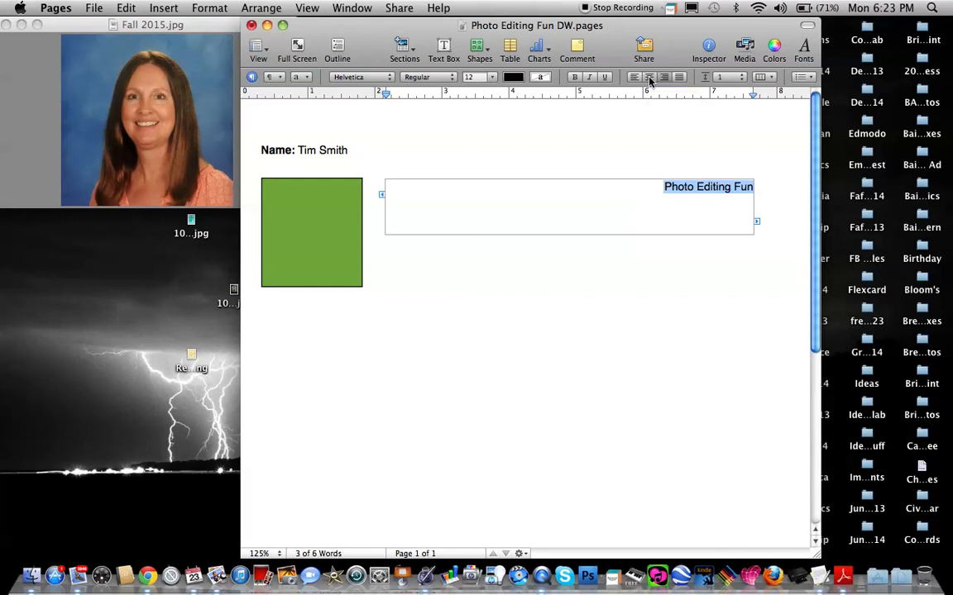
click(650, 78)
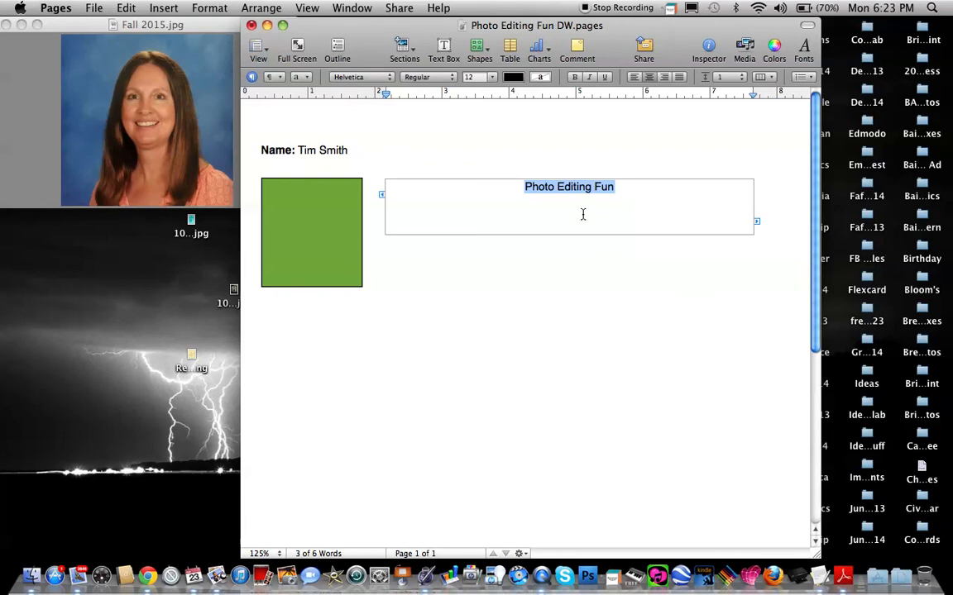
click(568, 269)
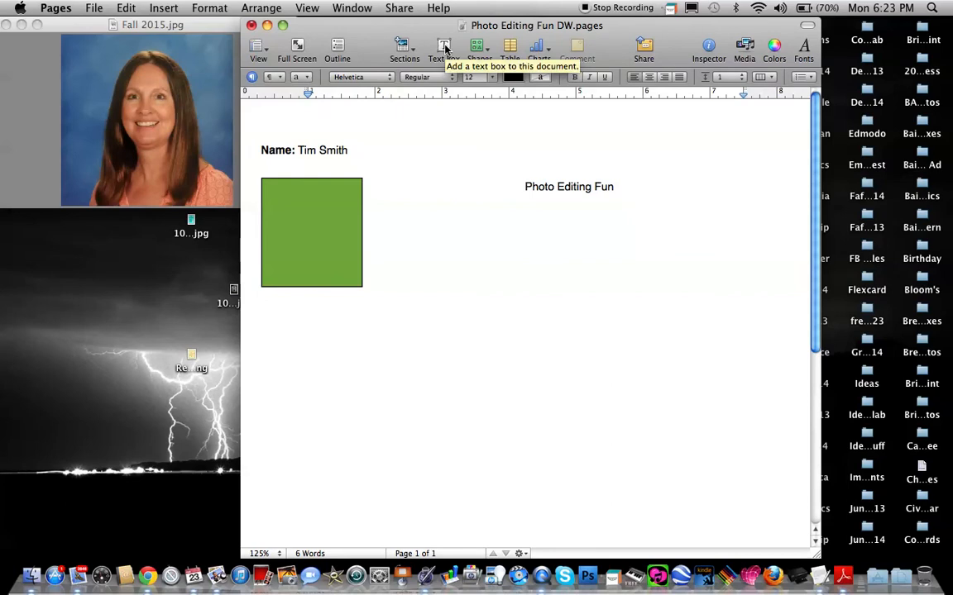
Insert a third text box on the page and select it as an object for resizing.
click(444, 48)
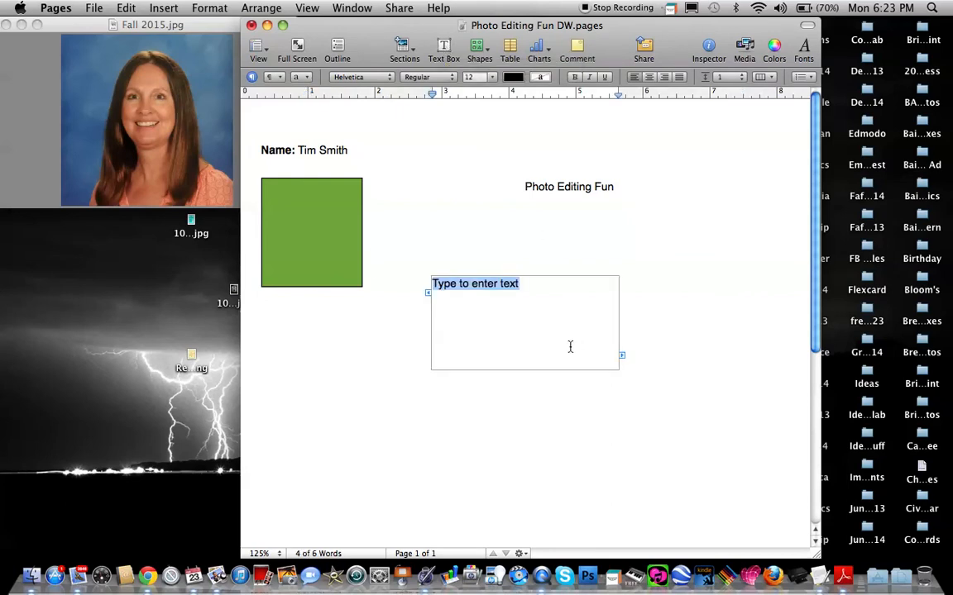
click(497, 401)
click(503, 334)
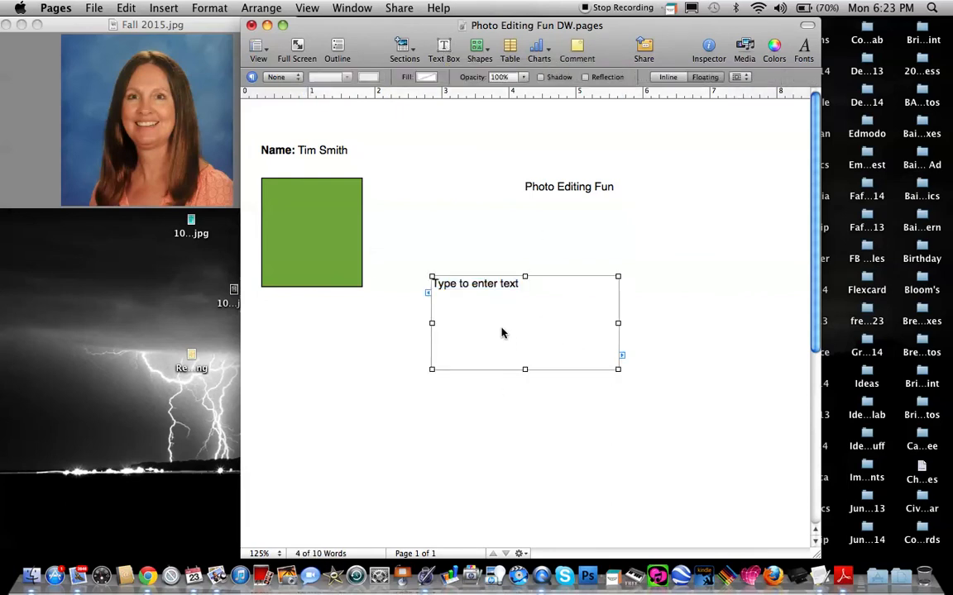